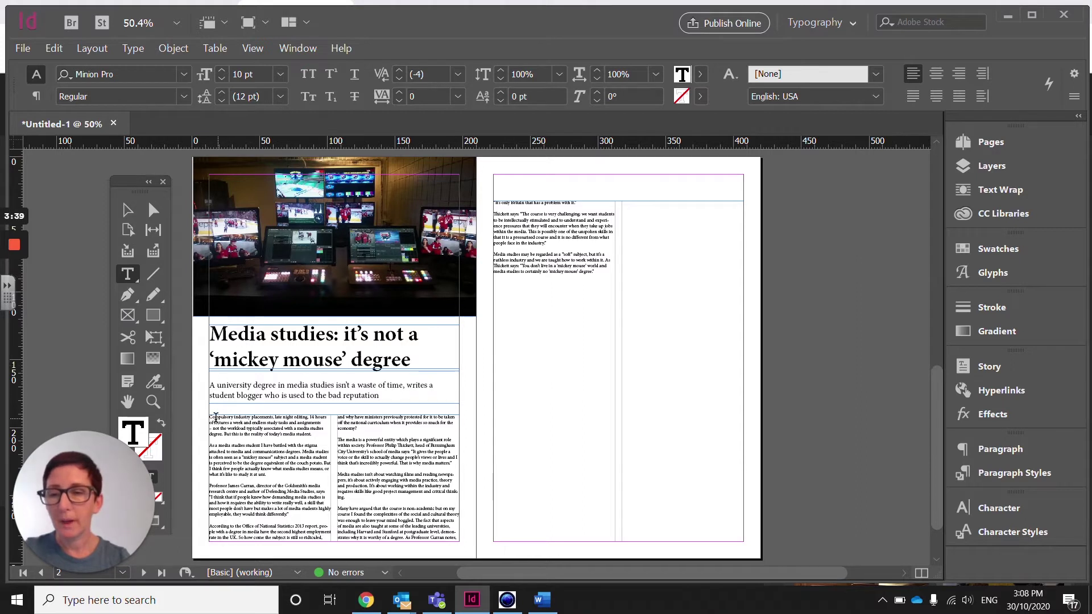
Step: Place the text cursor in the opening body paragraph and detach the Paragraph settings so they float beside the page
{"action": "left_click", "coordinate": [212, 420]}
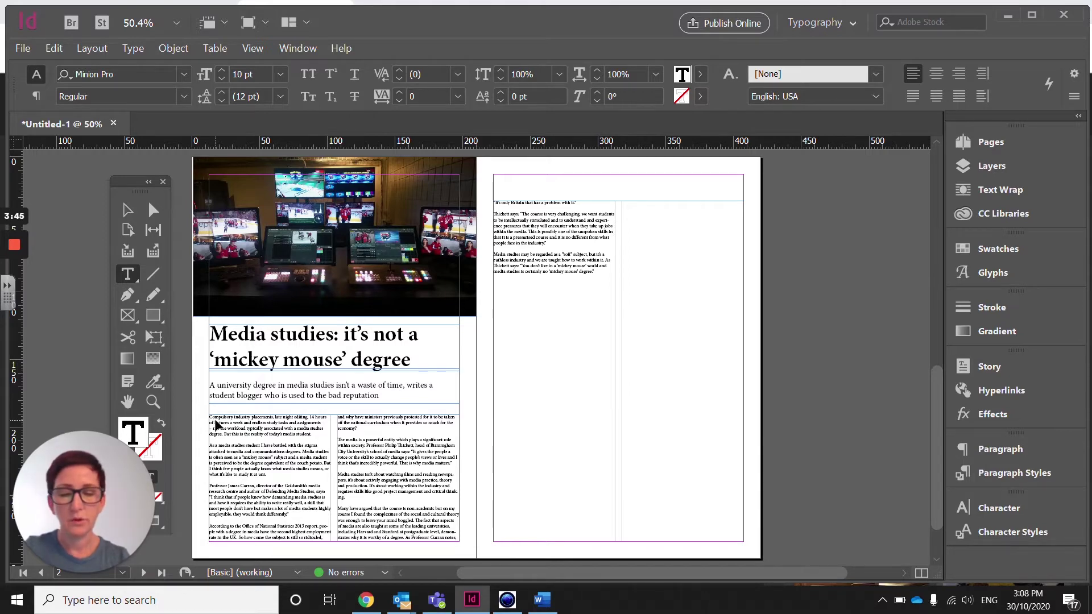
{"action": "key", "text": "ctrl+equal"}
{"action": "key", "text": "ctrl+equal"}
{"action": "key", "text": "ctrl+equal"}
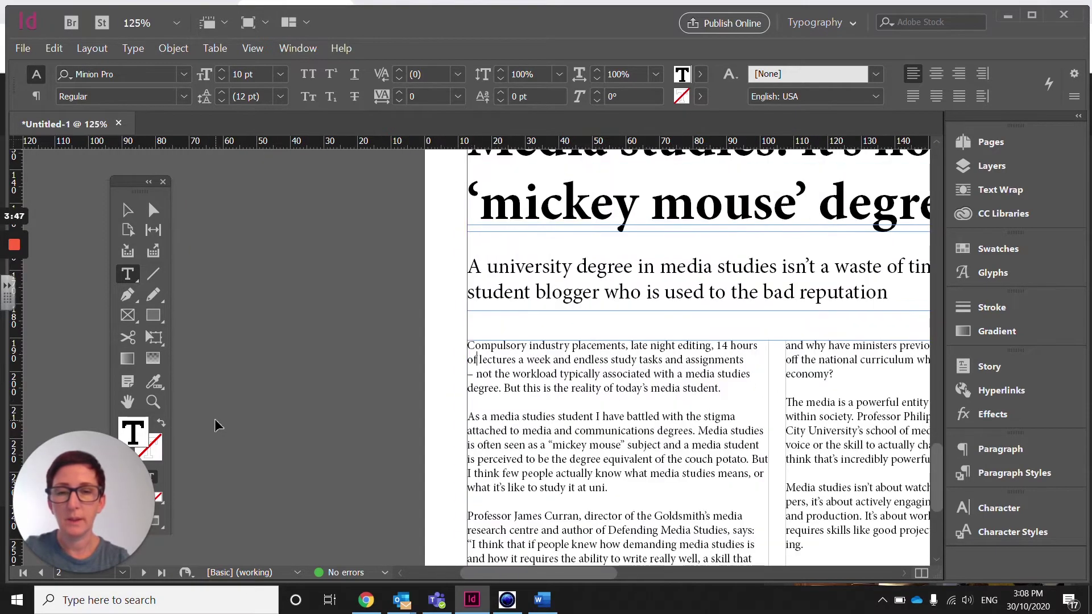
{"action": "left_click", "coordinate": [475, 346]}
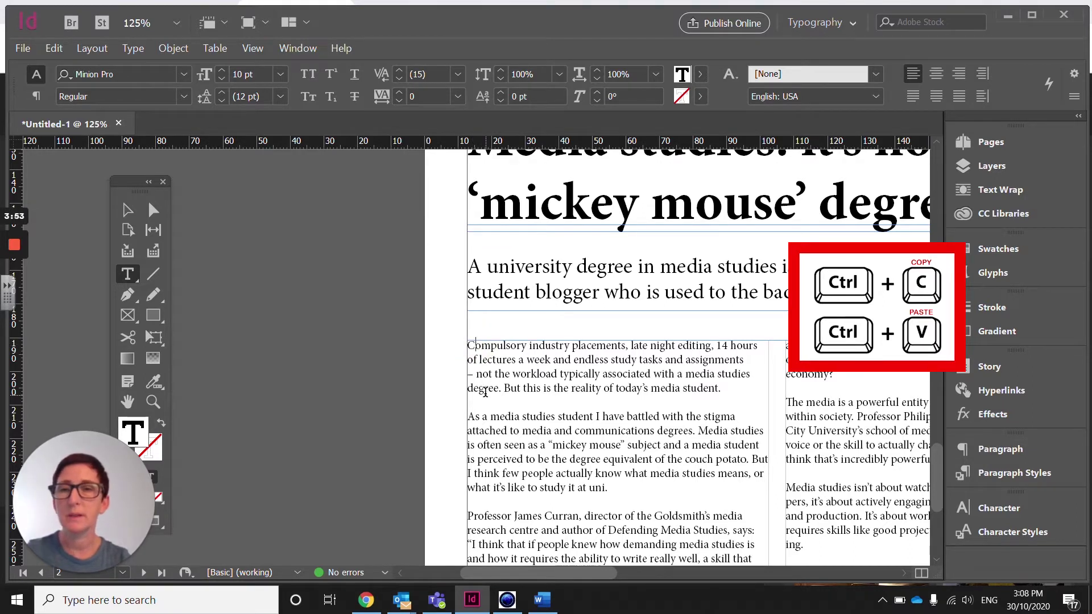
{"action": "left_click", "coordinate": [36, 98]}
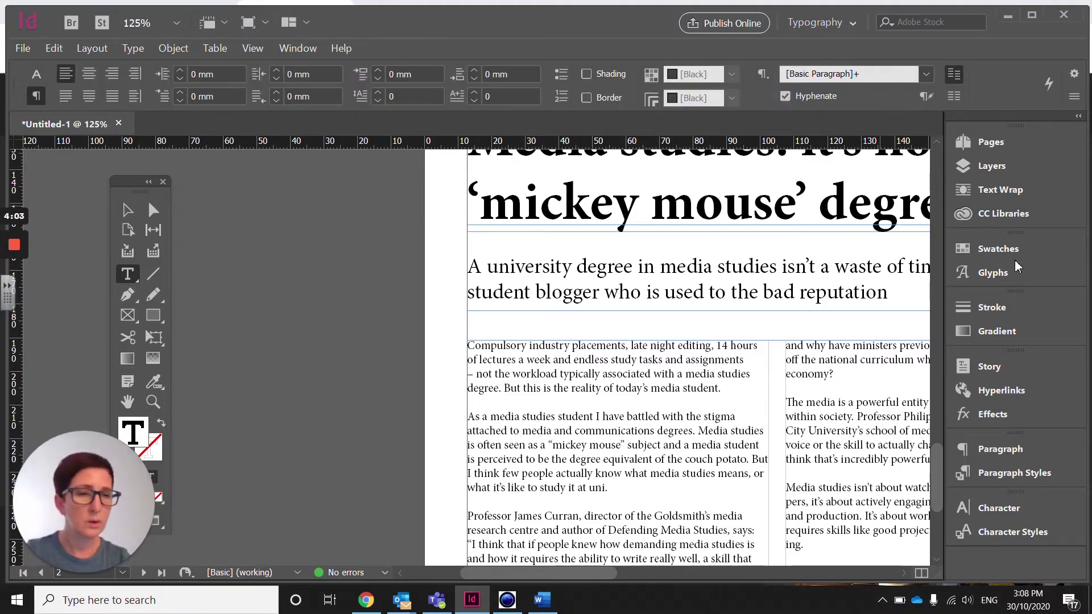
{"action": "left_click", "coordinate": [1008, 452]}
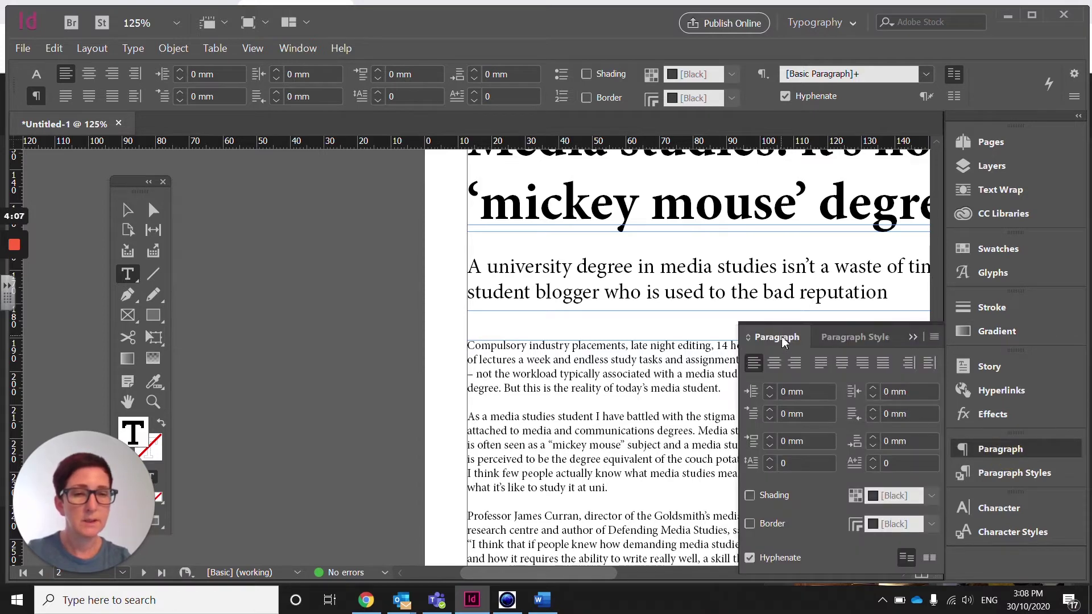
{"action": "left_click_drag", "start_coordinate": [783, 340], "coordinate": [240, 185]}
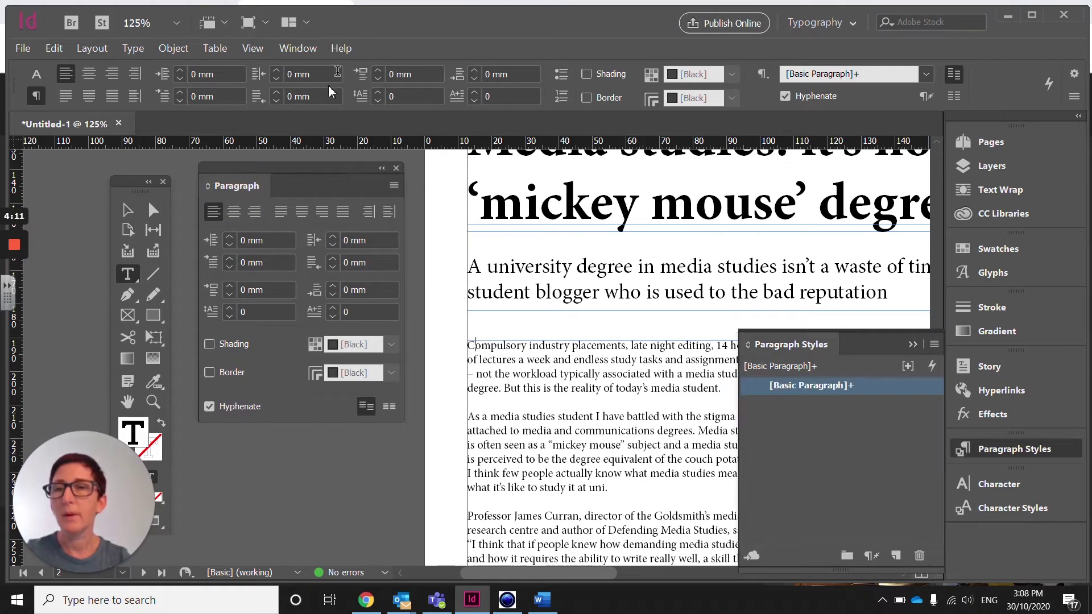
{"action": "left_click", "coordinate": [305, 52]}
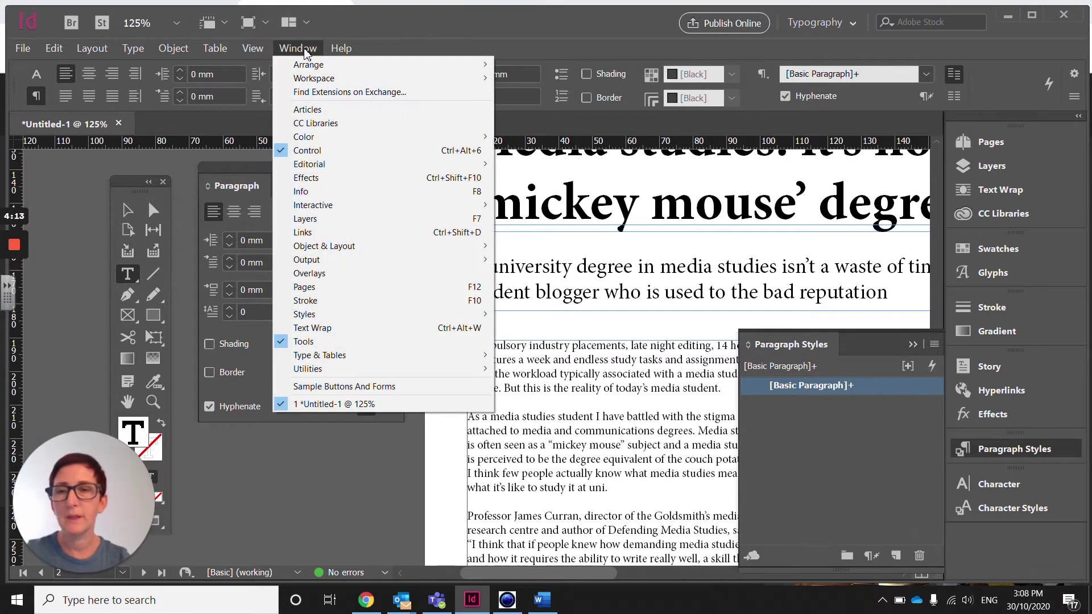
{"action": "left_click", "coordinate": [312, 328]}
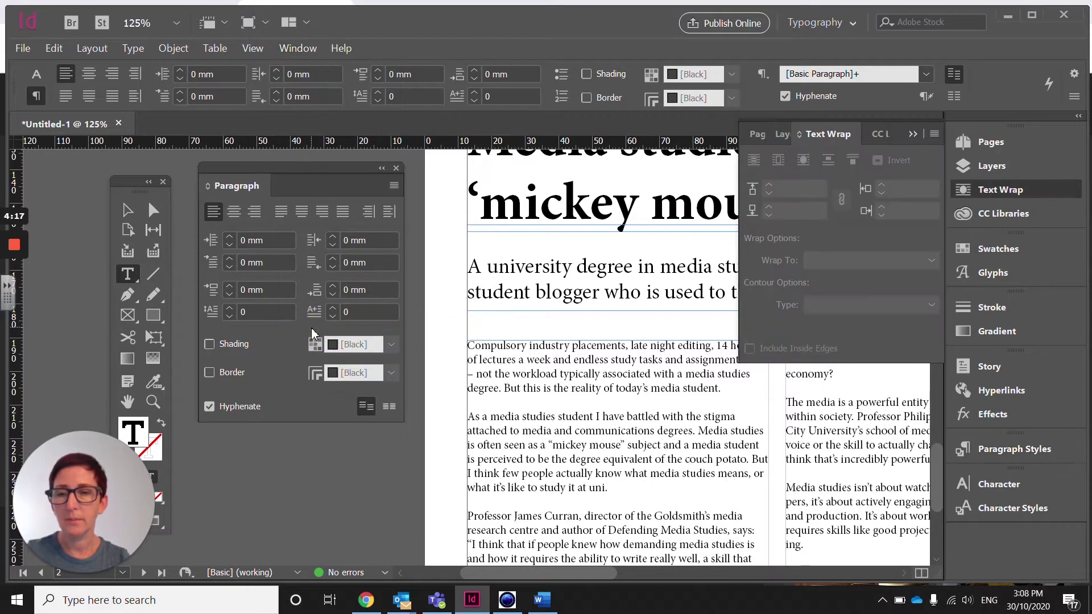
{"action": "left_click", "coordinate": [912, 133]}
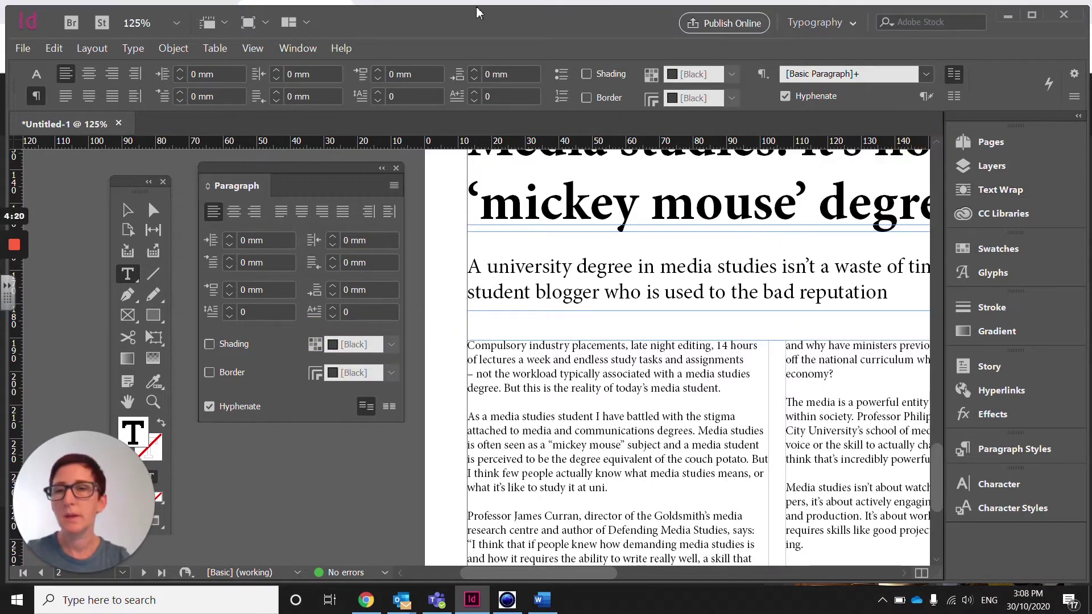
{"action": "left_click", "coordinate": [293, 50]}
{"action": "mouse_move", "coordinate": [313, 358]}
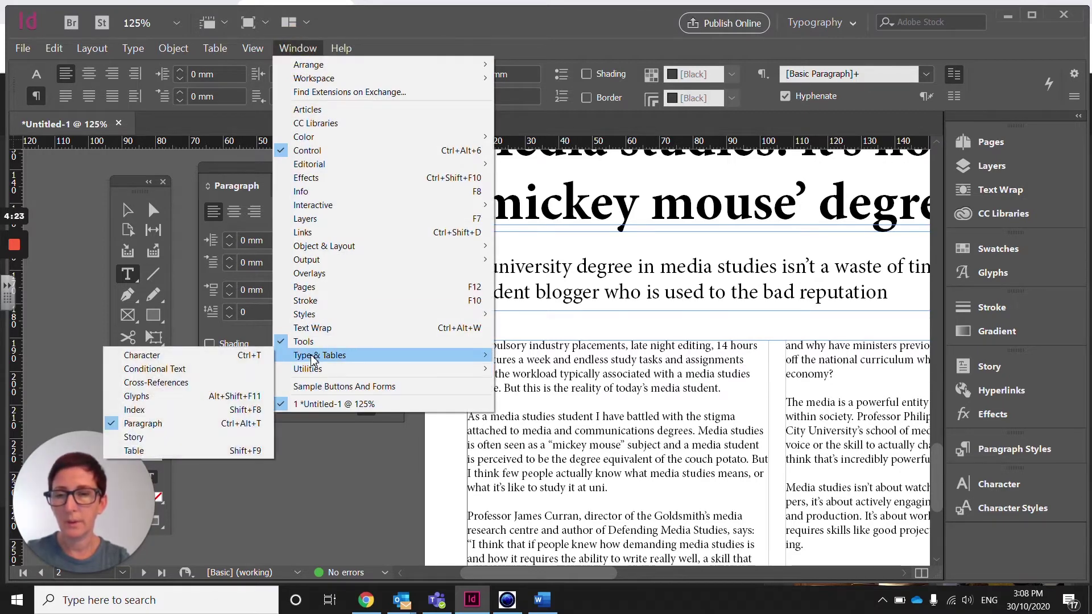
{"action": "left_click", "coordinate": [155, 427]}
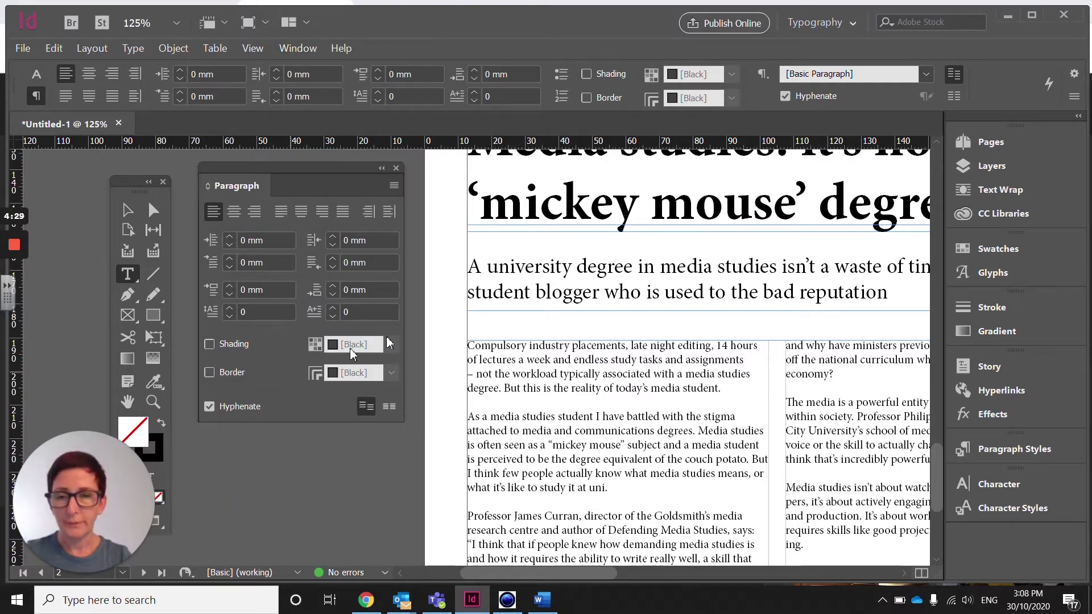
Step: Give the opening body paragraph a one-character drop cap that is four lines deep
{"action": "left_click", "coordinate": [477, 346]}
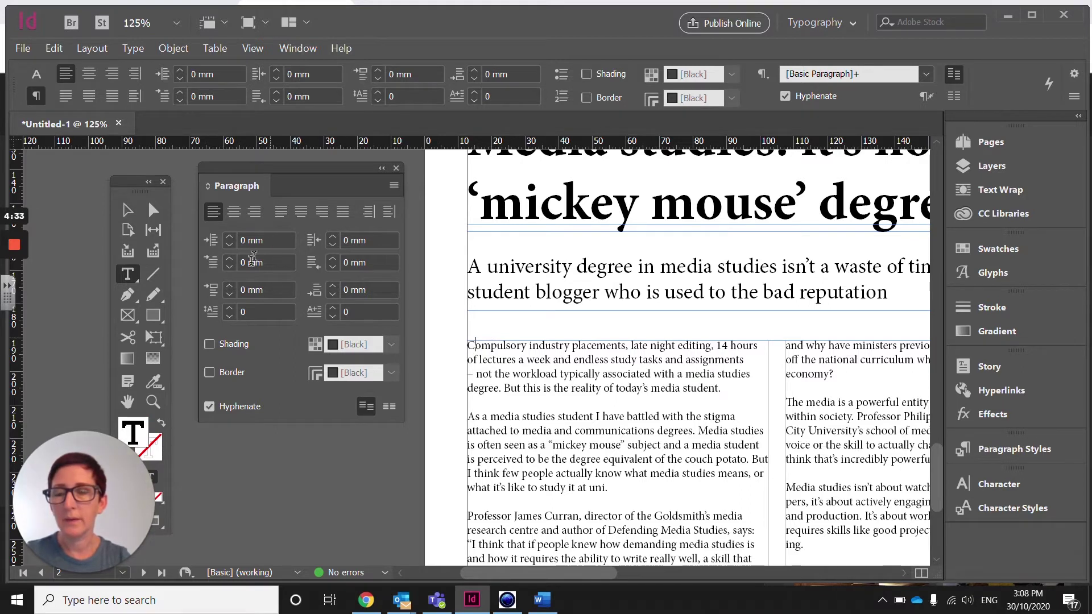
{"action": "left_click", "coordinate": [230, 310]}
{"action": "left_click", "coordinate": [230, 310]}
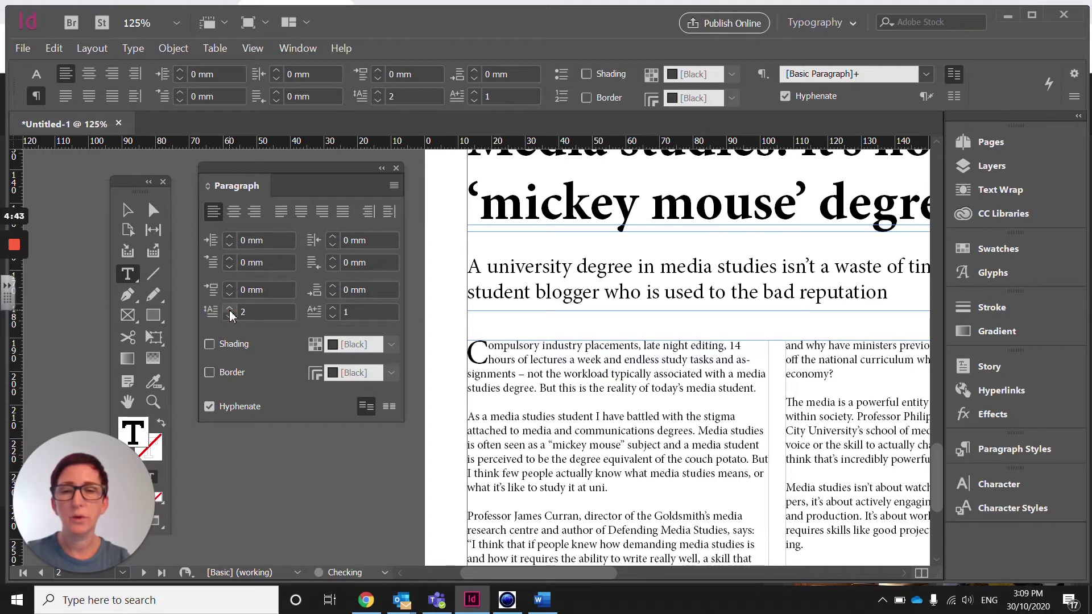
{"action": "left_click", "coordinate": [230, 310]}
{"action": "left_click", "coordinate": [229, 309]}
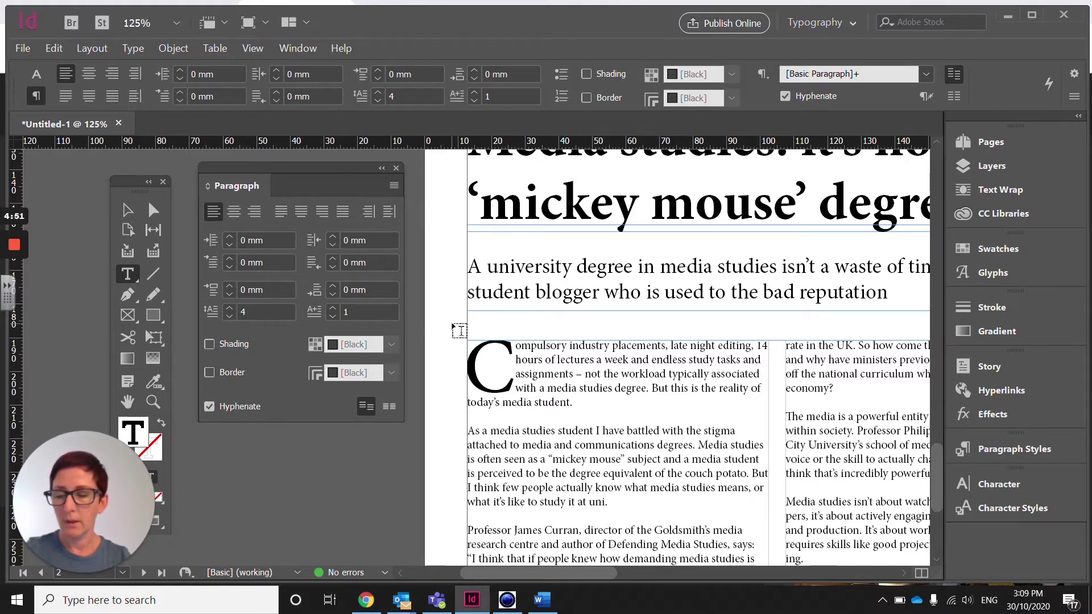
Step: Dock the floating Paragraph settings back into the group with the Character settings
{"action": "key", "text": "ctrl+minus"}
{"action": "key", "text": "ctrl+minus"}
{"action": "key", "text": "ctrl+minus"}
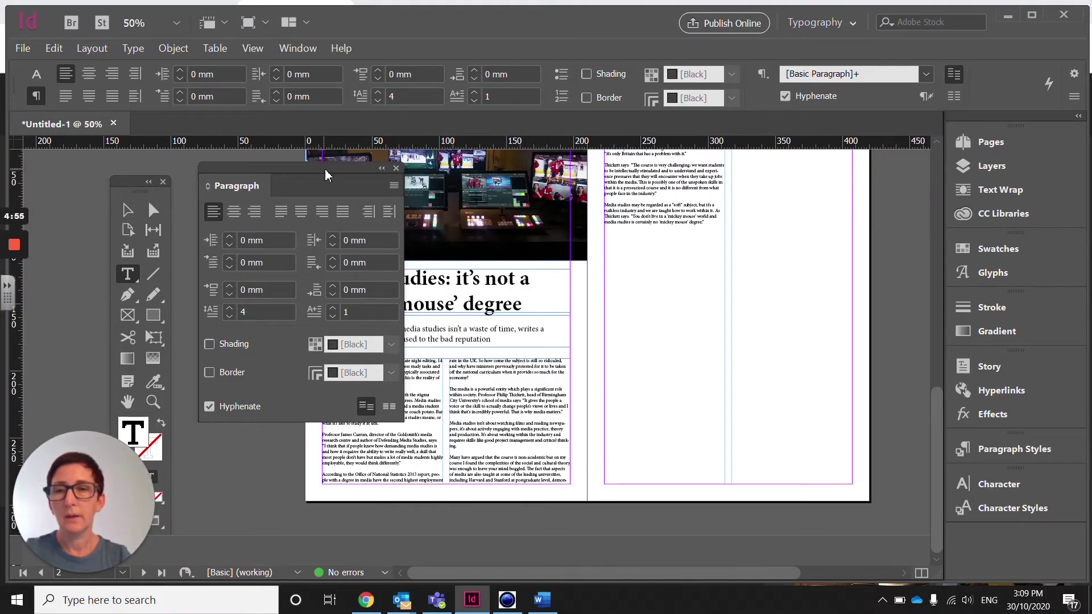
{"action": "left_click_drag", "start_coordinate": [324, 169], "coordinate": [1018, 470]}
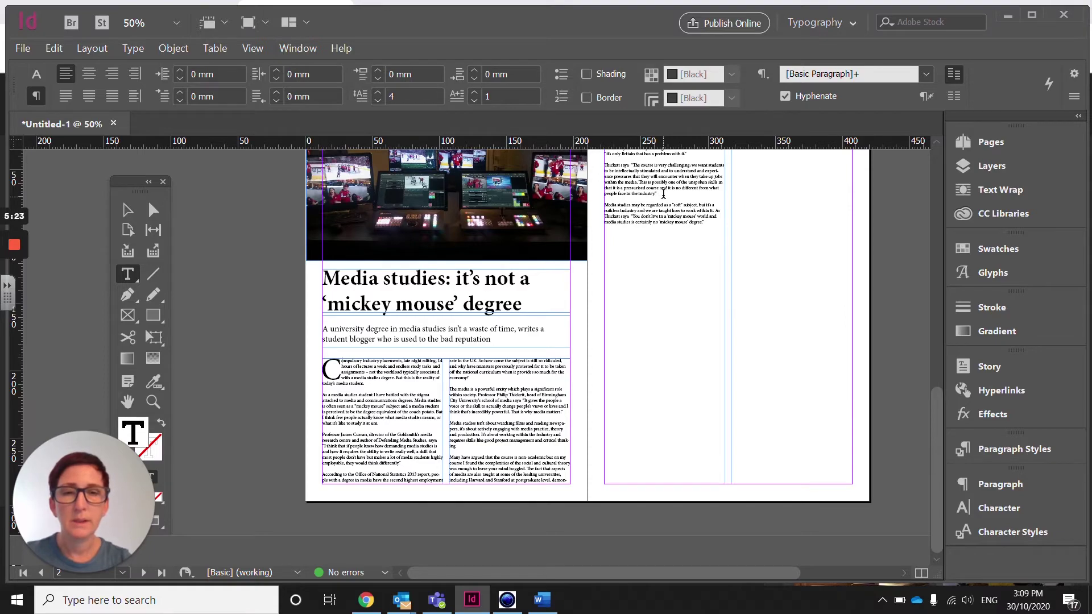
Step: Copy the quote "it's only Britain that has a problem with it." from the body text at the start of page 3
{"action": "scroll", "coordinate": [663, 194], "scroll_direction": "up", "scroll_amount": 4}
{"action": "scroll", "coordinate": [664, 194], "scroll_direction": "down", "scroll_amount": 4}
{"action": "scroll", "coordinate": [664, 193], "scroll_direction": "up", "scroll_amount": 3}
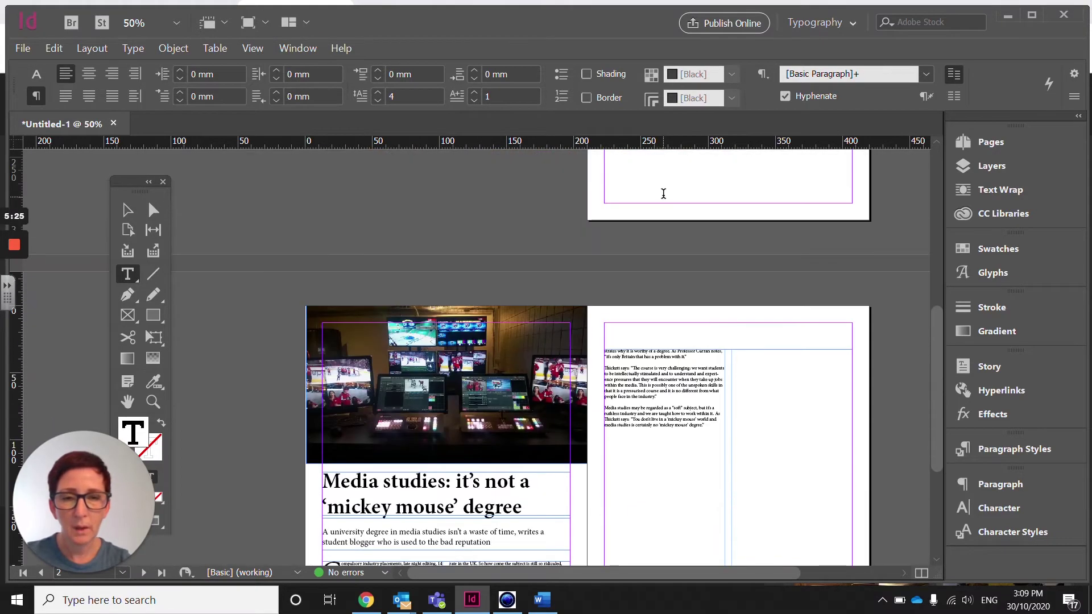
{"action": "left_click", "coordinate": [692, 354]}
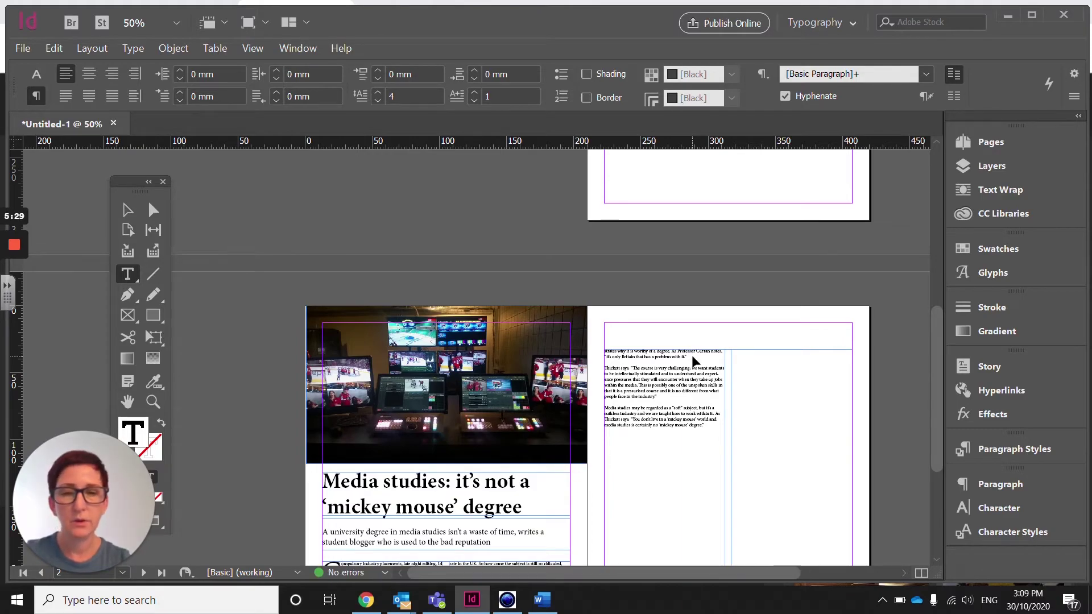
{"action": "key", "text": "ctrl+equal"}
{"action": "key", "text": "ctrl+equal"}
{"action": "key", "text": "ctrl+equal"}
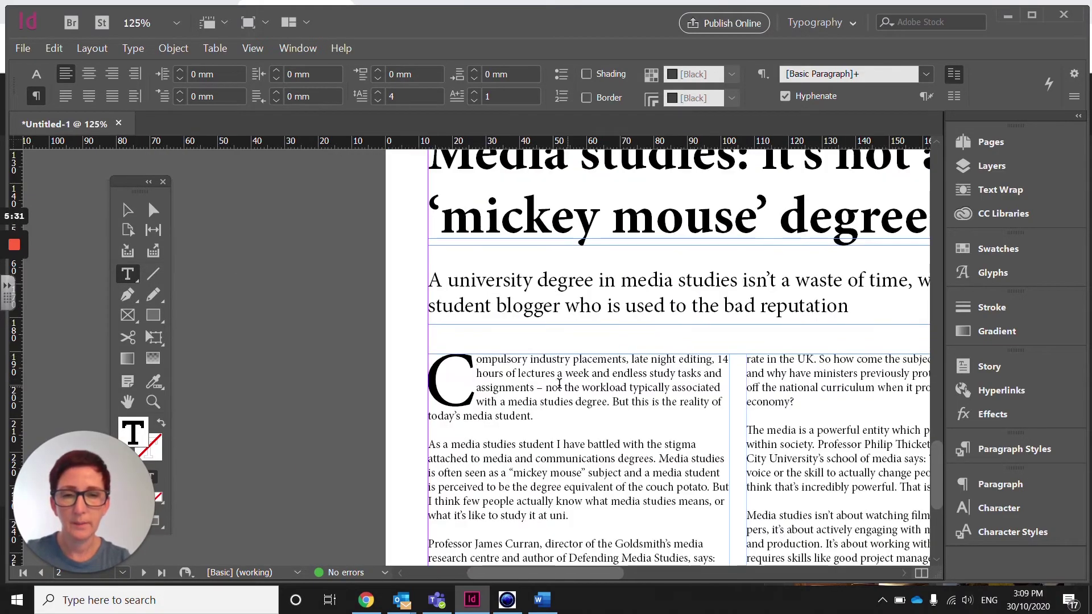
{"action": "scroll", "coordinate": [566, 382], "scroll_direction": "right", "scroll_amount": 10}
{"action": "scroll", "coordinate": [566, 382], "scroll_direction": "left", "scroll_amount": 6}
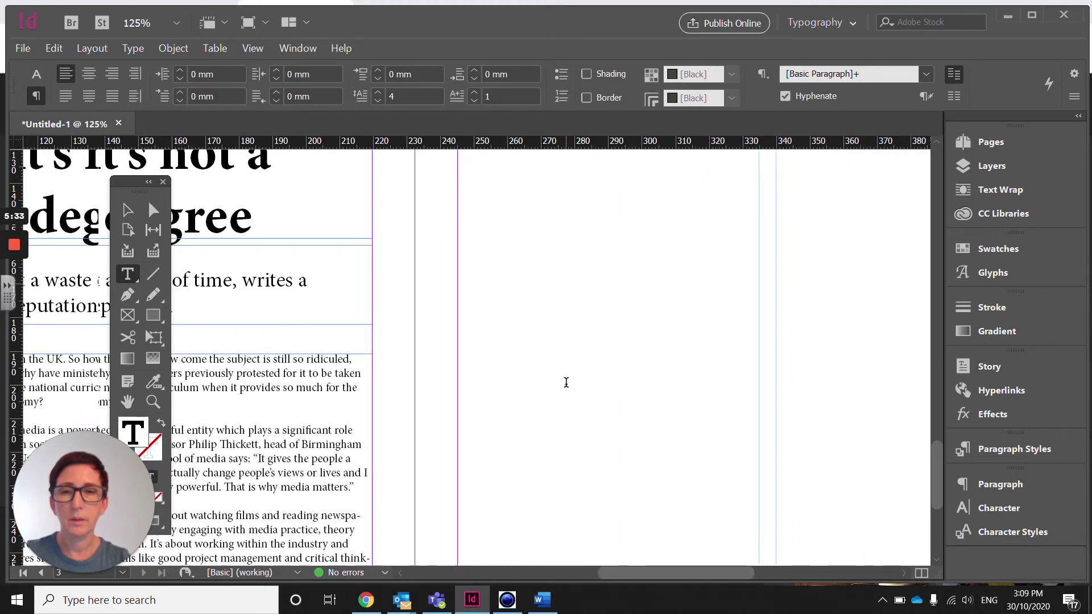
{"action": "scroll", "coordinate": [566, 382], "scroll_direction": "up", "scroll_amount": 8}
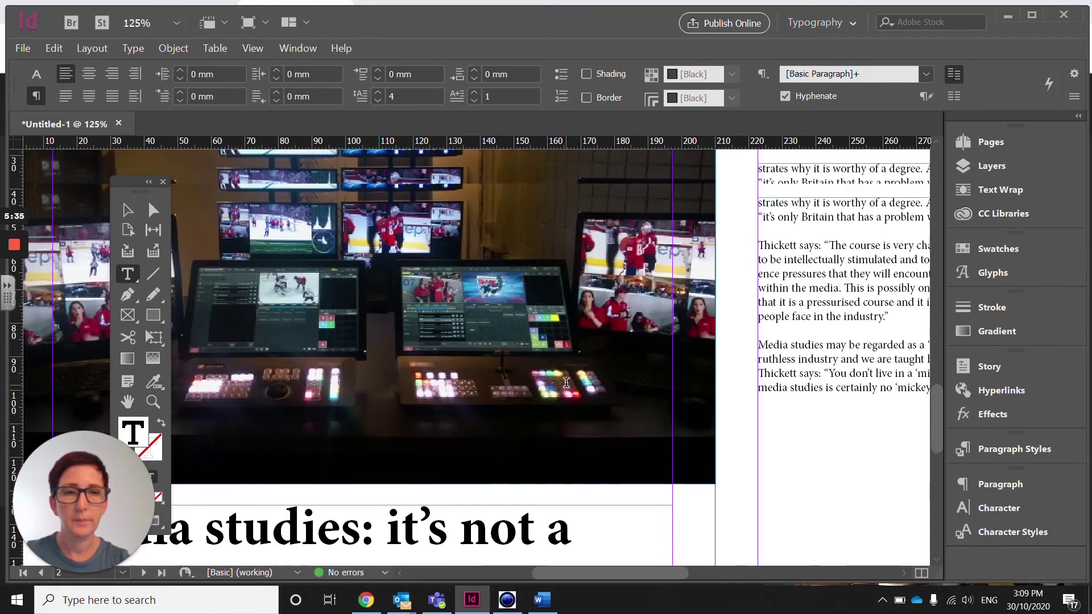
{"action": "right_click", "coordinate": [566, 383]}
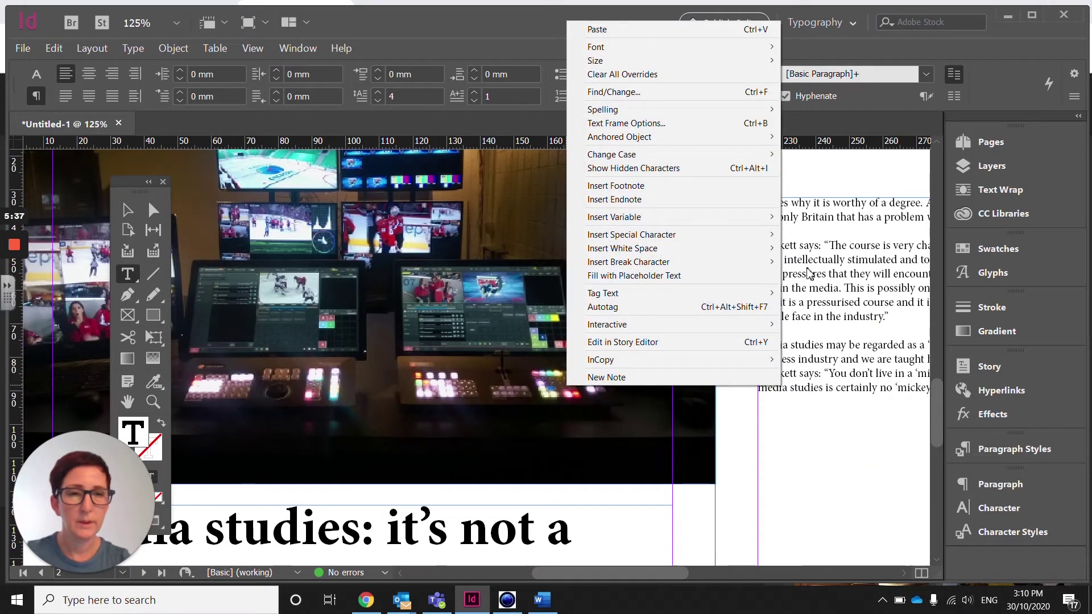
{"action": "left_click", "coordinate": [831, 215]}
{"action": "left_click", "coordinate": [760, 216]}
{"action": "type", "text": "\""}
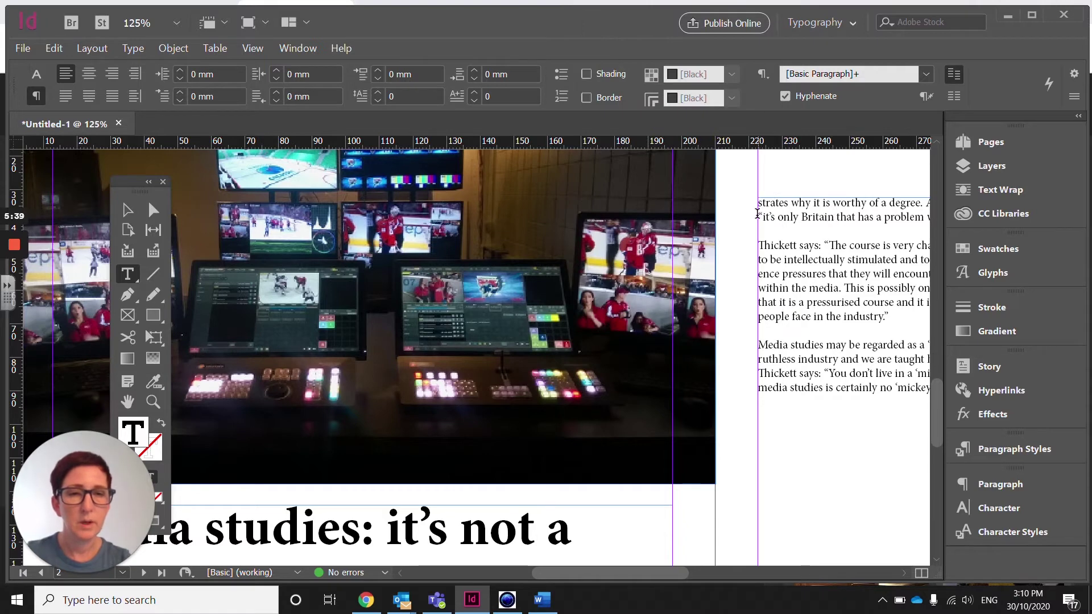
{"action": "left_click_drag", "start_coordinate": [759, 215], "coordinate": [923, 236]}
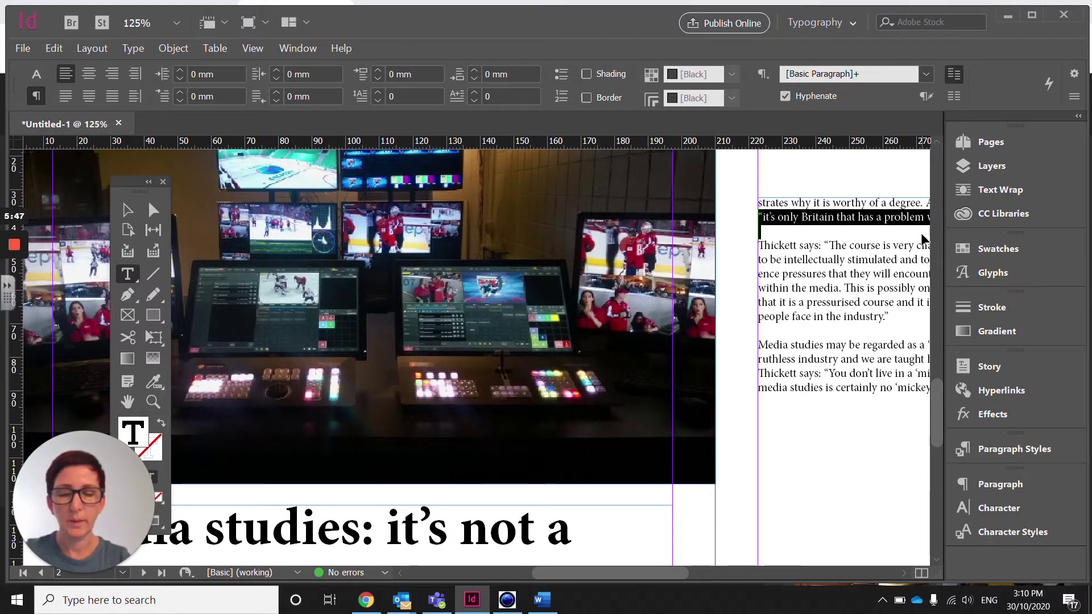
Step: Draw a text frame about 121 mm wide and 24 mm high above page 3's body text and paste the quote into it
{"action": "key", "text": "ctrl+minus"}
{"action": "key", "text": "ctrl+minus"}
{"action": "key", "text": "ctrl+minus"}
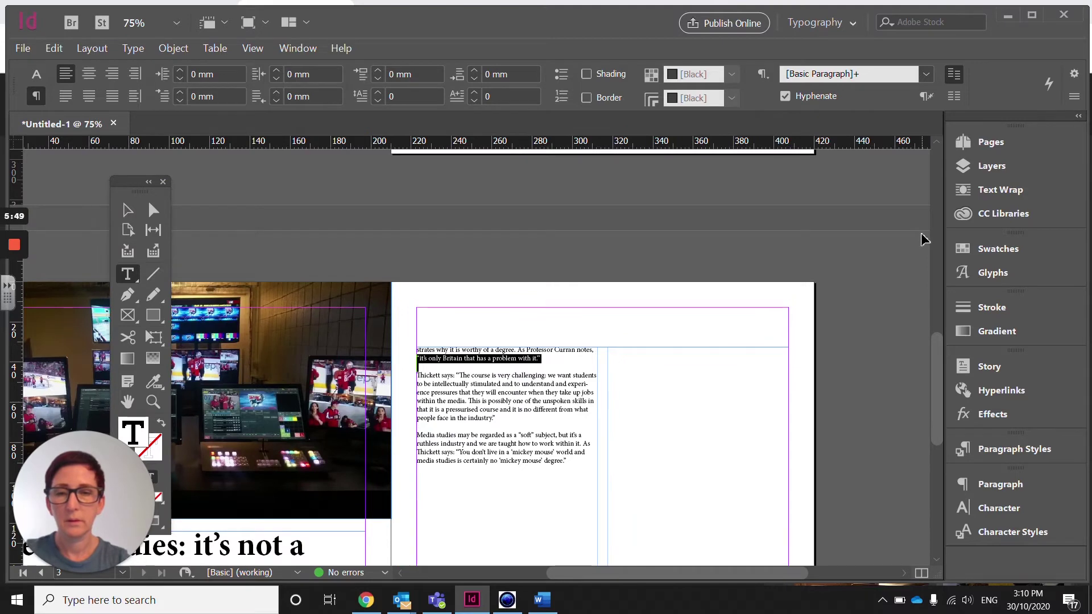
{"action": "left_click", "coordinate": [476, 327]}
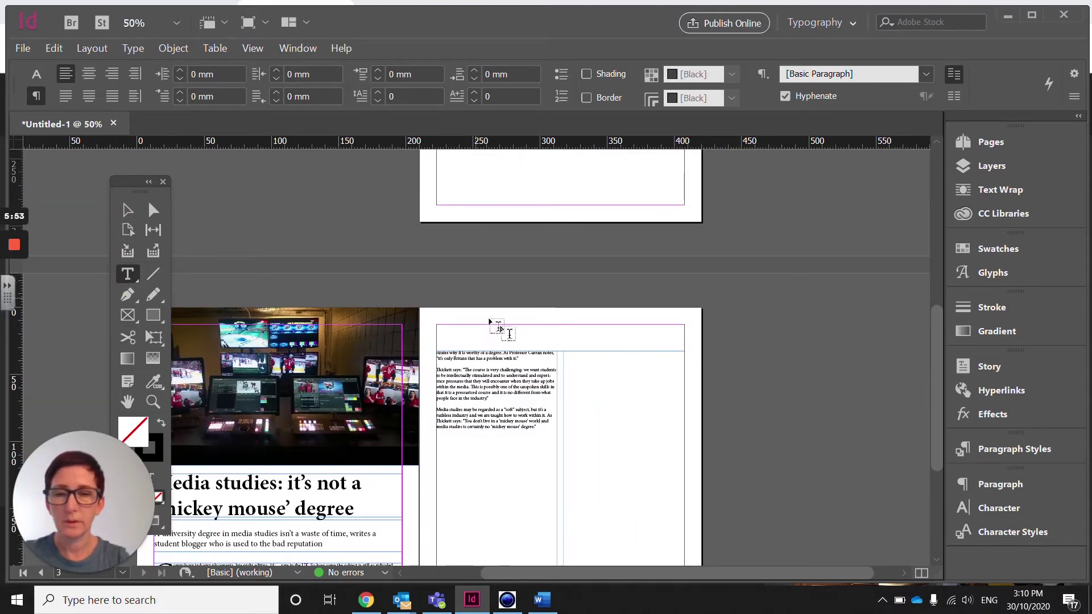
{"action": "mouse_move", "coordinate": [511, 329]}
{"action": "left_mouse_down"}
{"action": "mouse_move", "coordinate": [670, 371]}
{"action": "mouse_move", "coordinate": [673, 356]}
{"action": "left_mouse_up"}
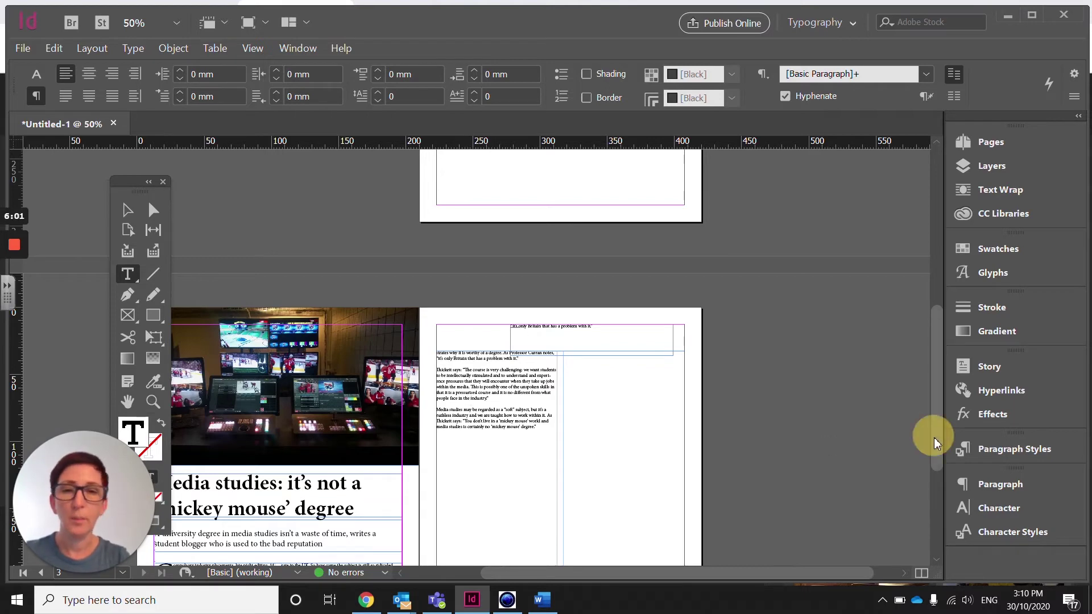
Step: Set the font size of the pasted quote to 24 pt
{"action": "left_click_drag", "start_coordinate": [935, 438], "coordinate": [930, 486]}
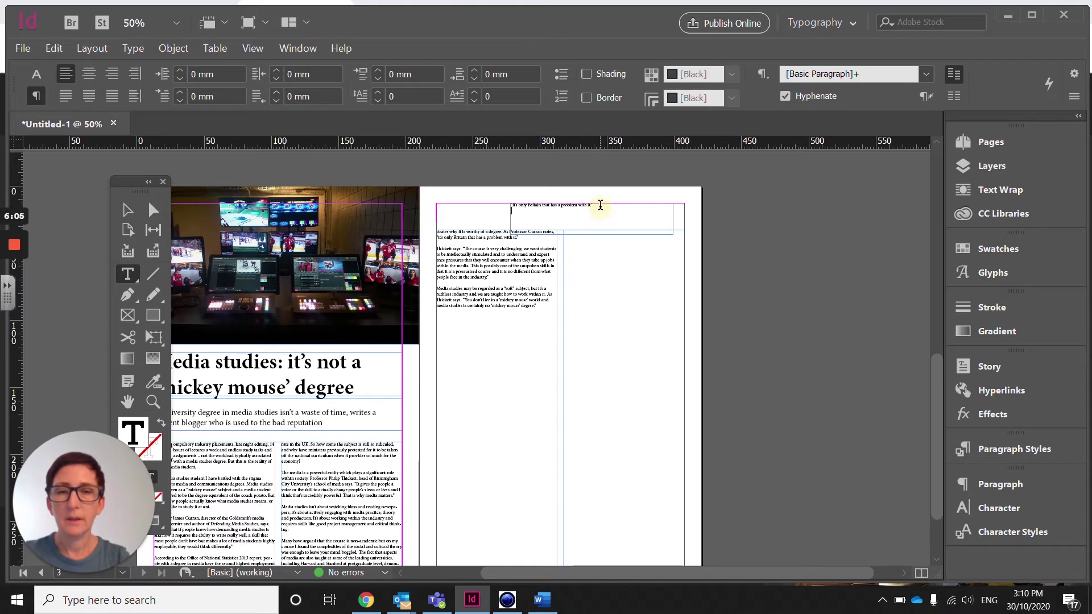
{"action": "left_click_drag", "start_coordinate": [600, 204], "coordinate": [511, 203]}
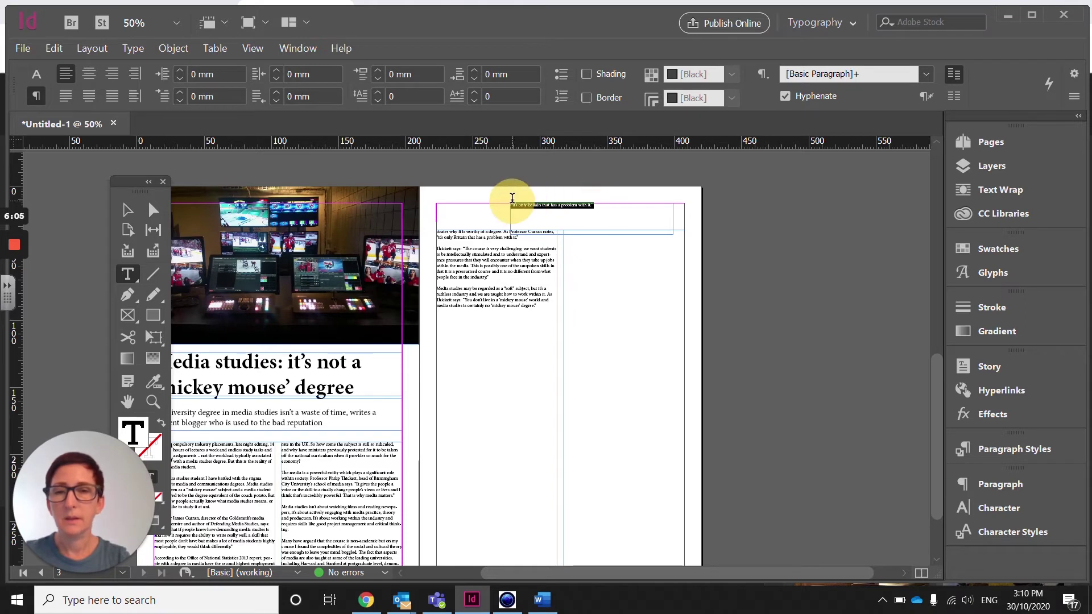
{"action": "left_click", "coordinate": [36, 74]}
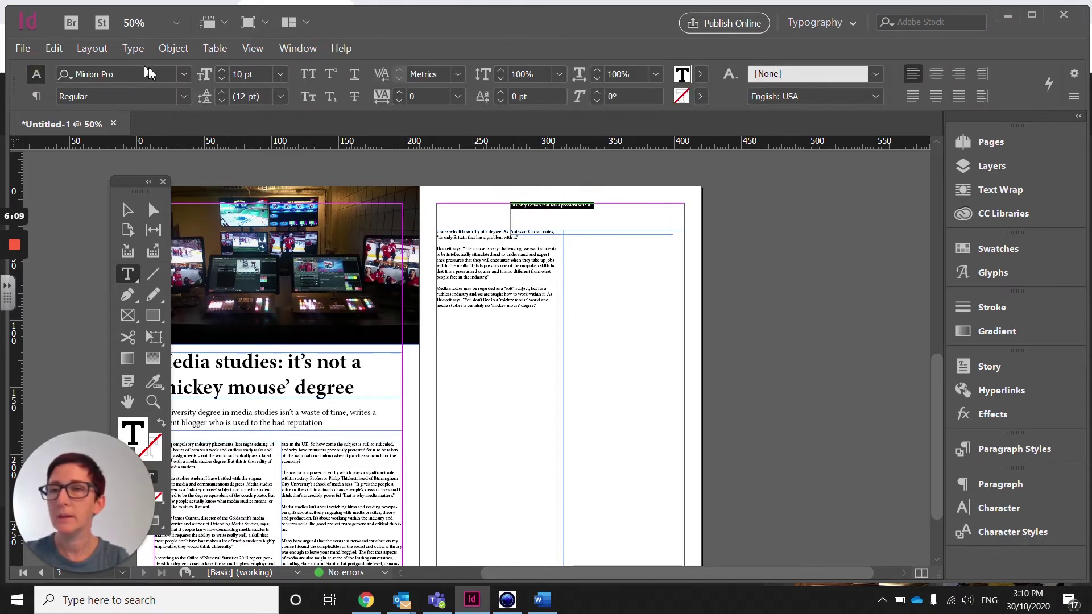
{"action": "left_click", "coordinate": [281, 78]}
{"action": "left_click", "coordinate": [273, 255]}
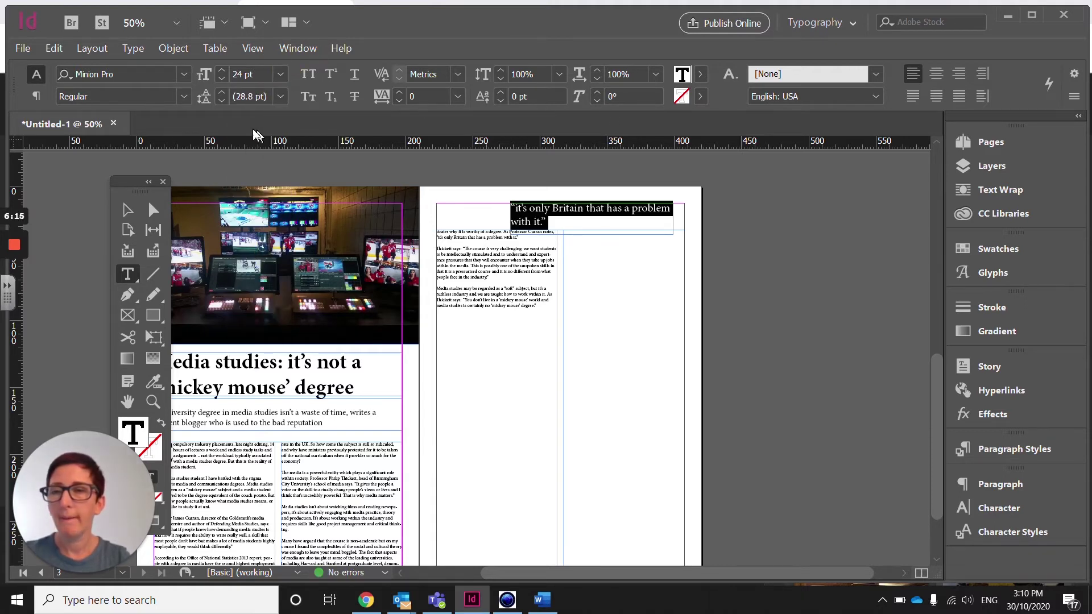
Step: Move the quote frame over the second body column on page 2 and narrow it to the column width, about 90 mm
{"action": "left_click", "coordinate": [128, 210]}
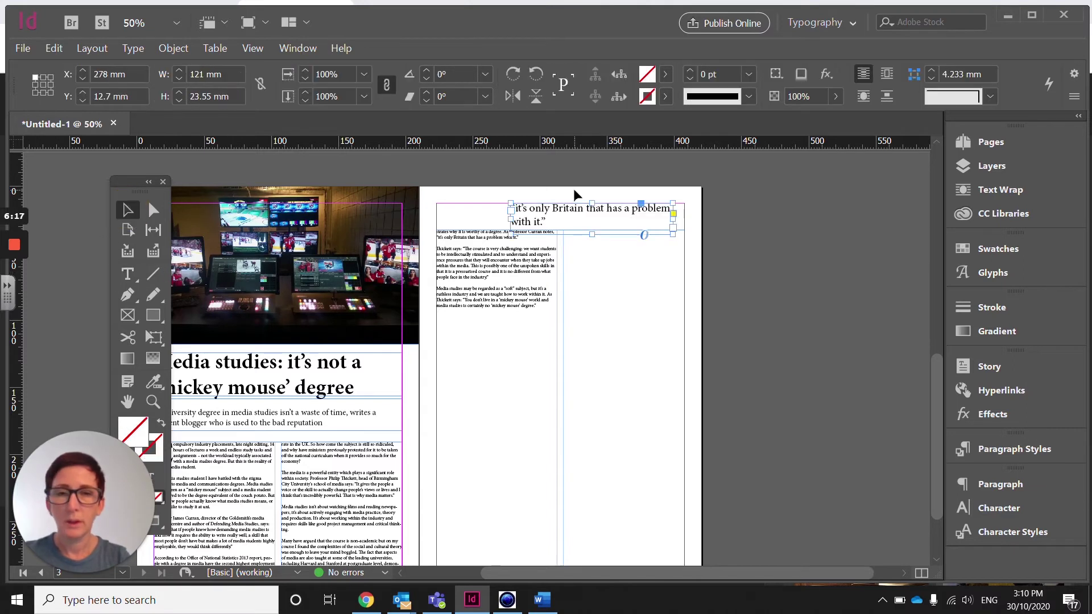
{"action": "left_click_drag", "start_coordinate": [583, 208], "coordinate": [361, 517]}
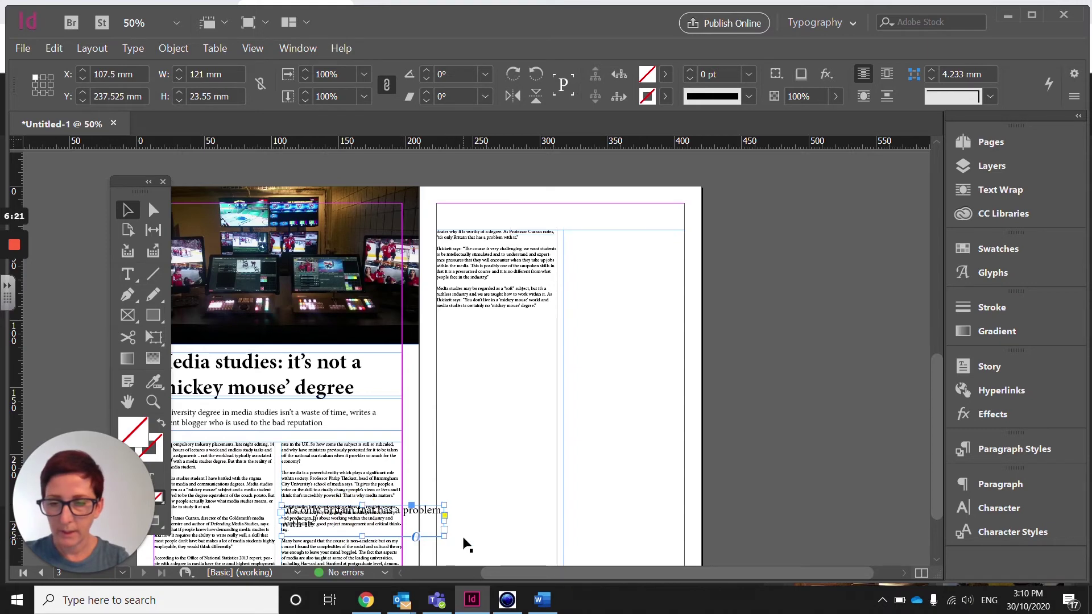
{"action": "left_click_drag", "start_coordinate": [445, 538], "coordinate": [400, 538]}
{"action": "scroll", "coordinate": [503, 458], "scroll_direction": "down", "scroll_amount": 3}
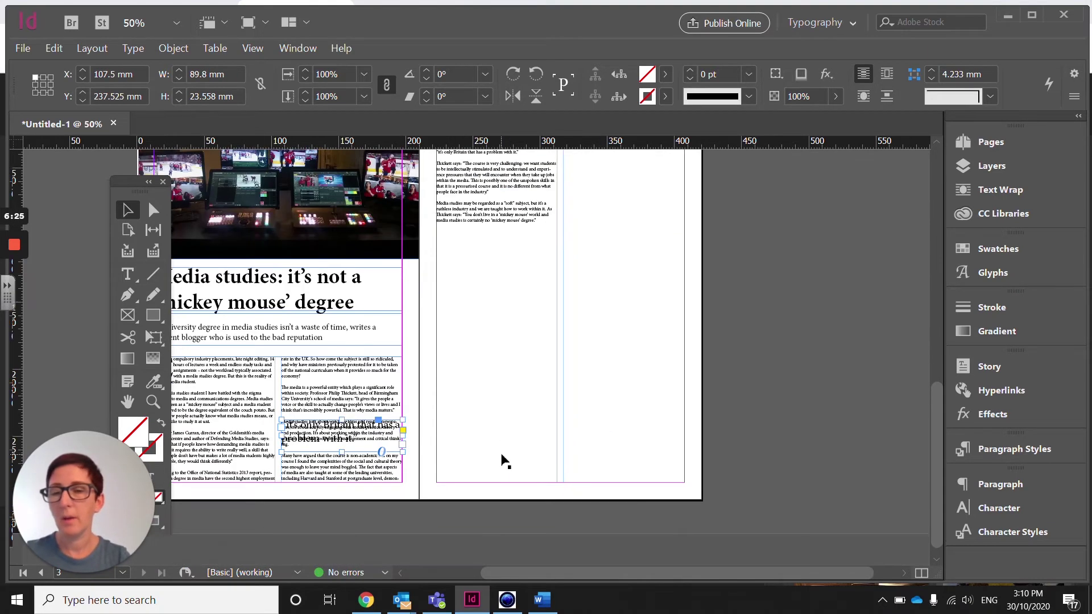
{"action": "scroll", "coordinate": [503, 460], "scroll_direction": "up", "scroll_amount": 2}
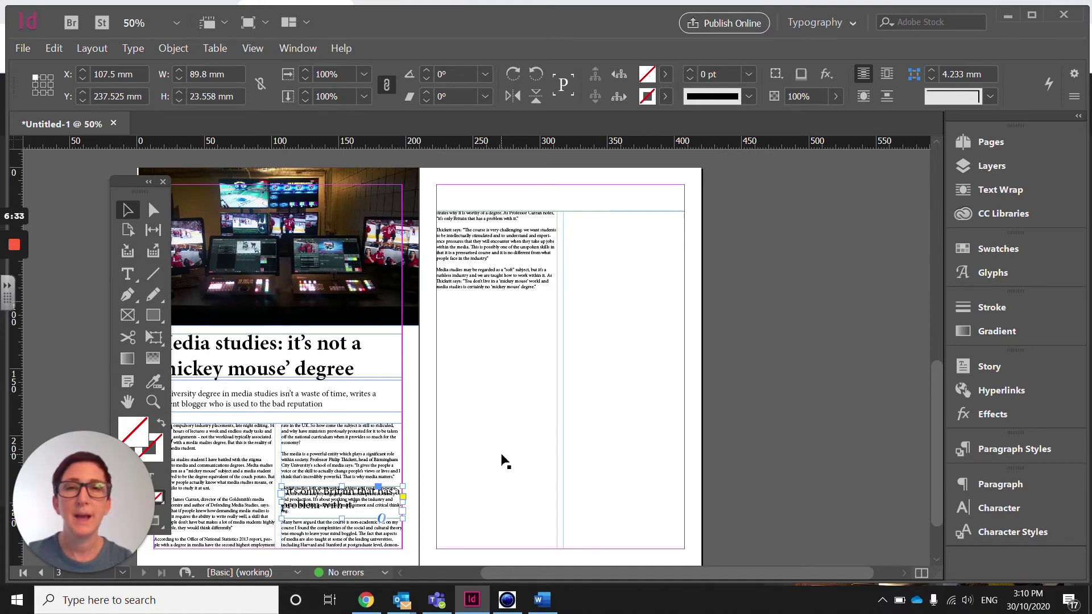
Step: Display the Text Wrap options and float them undocked over the area beside page 3
{"action": "left_click", "coordinate": [297, 51]}
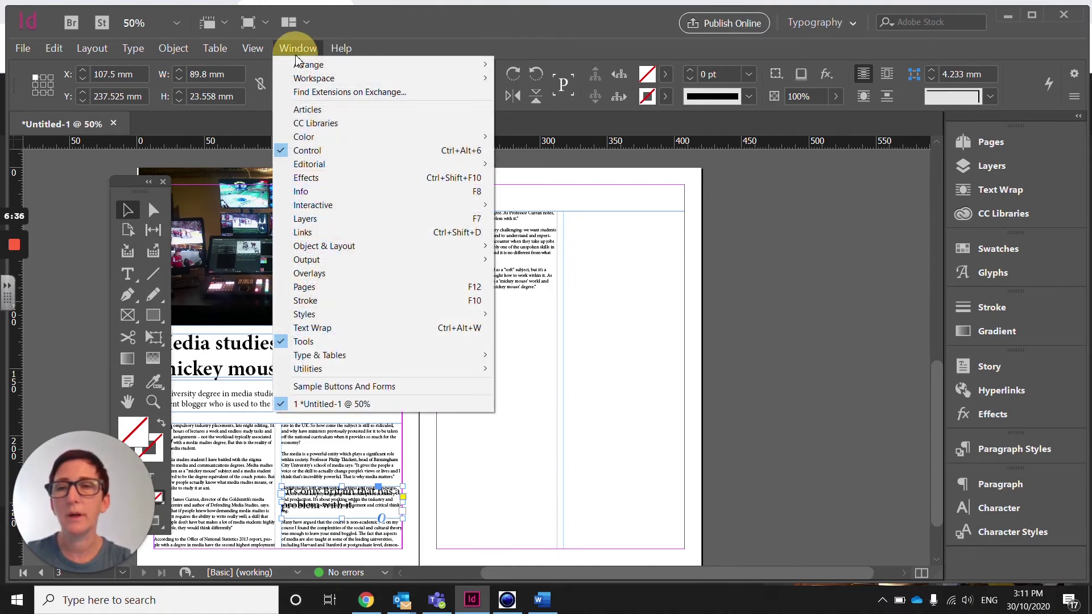
{"action": "left_click", "coordinate": [308, 330]}
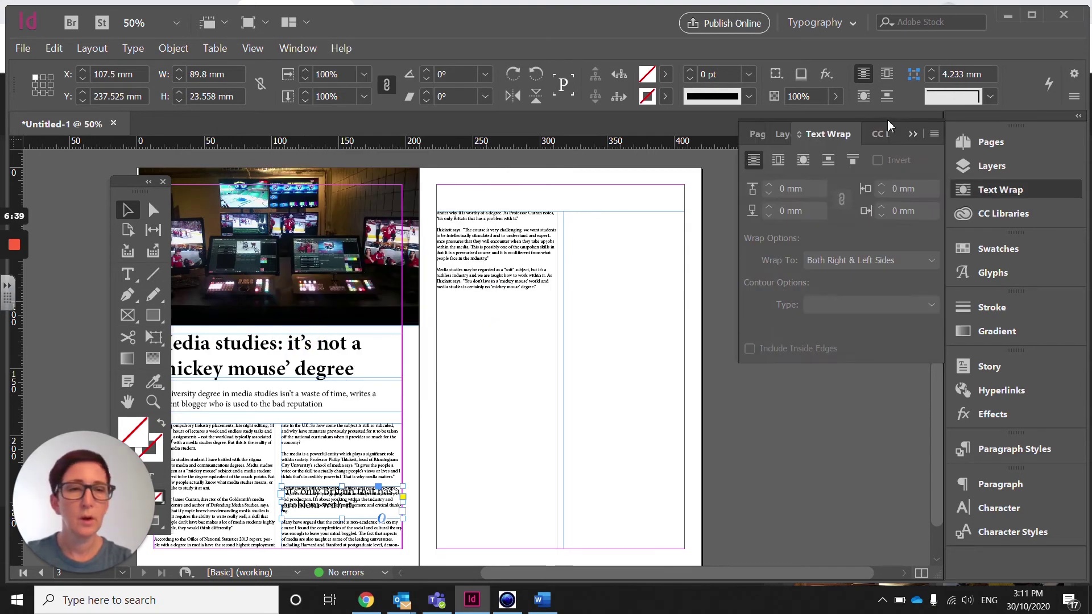
{"action": "left_click", "coordinate": [910, 136]}
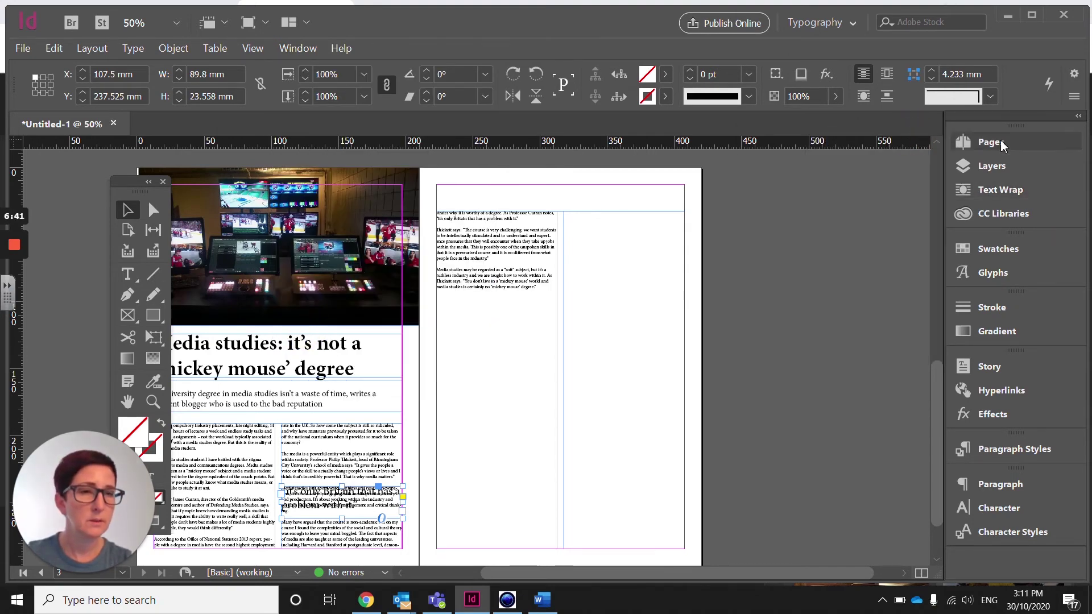
{"action": "left_click", "coordinate": [992, 195]}
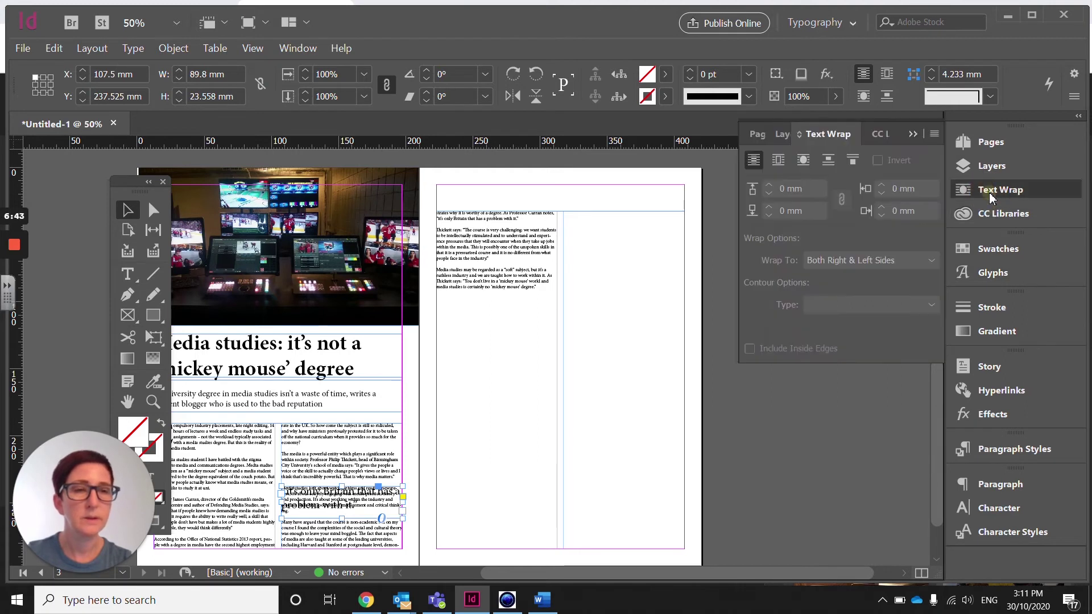
{"action": "left_click", "coordinate": [815, 141]}
{"action": "left_click_drag", "start_coordinate": [814, 143], "coordinate": [684, 237]}
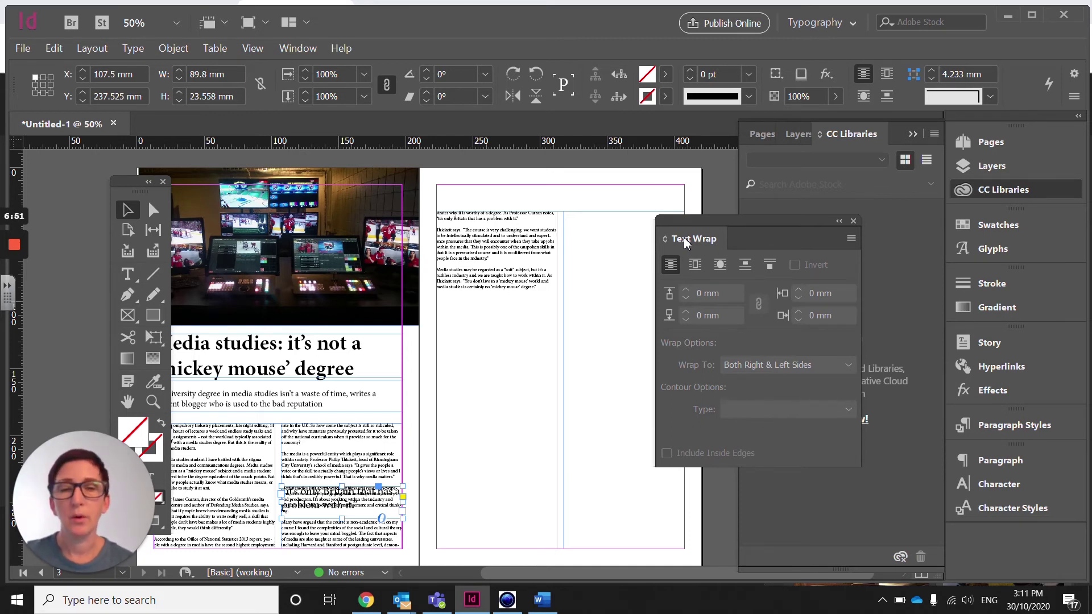
Step: Select the quote frame on page 2 and make the body text wrap around its bounding box
{"action": "left_click", "coordinate": [127, 213]}
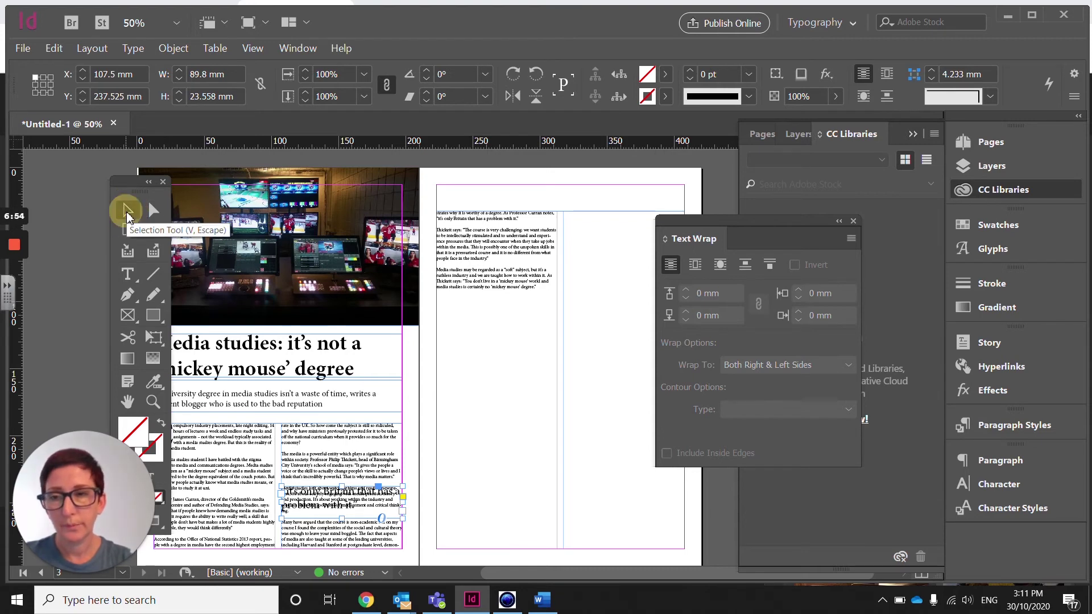
{"action": "left_click", "coordinate": [331, 497]}
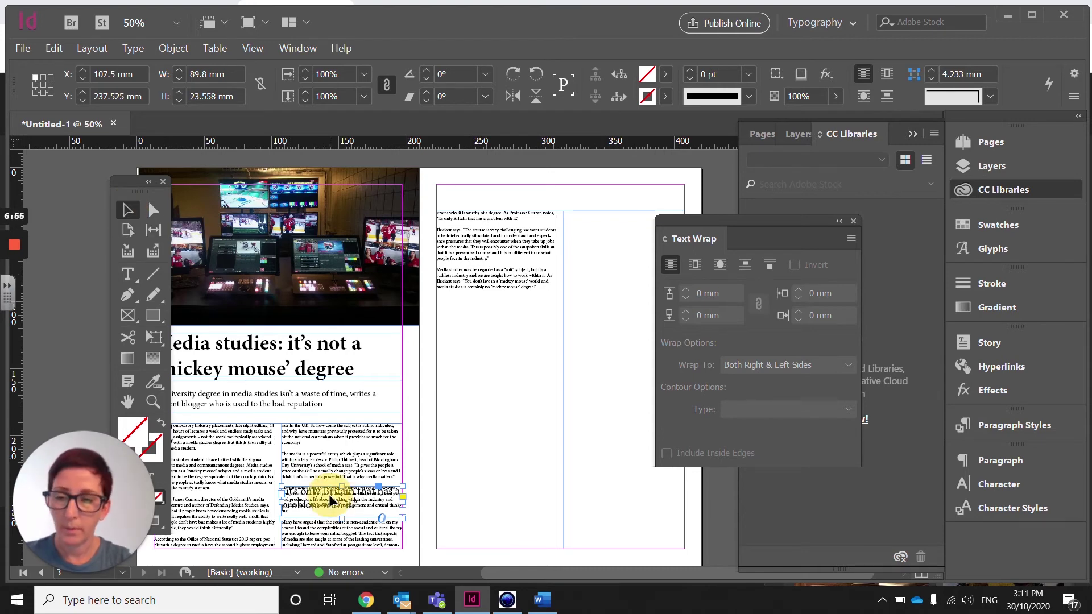
{"action": "left_click", "coordinate": [695, 267]}
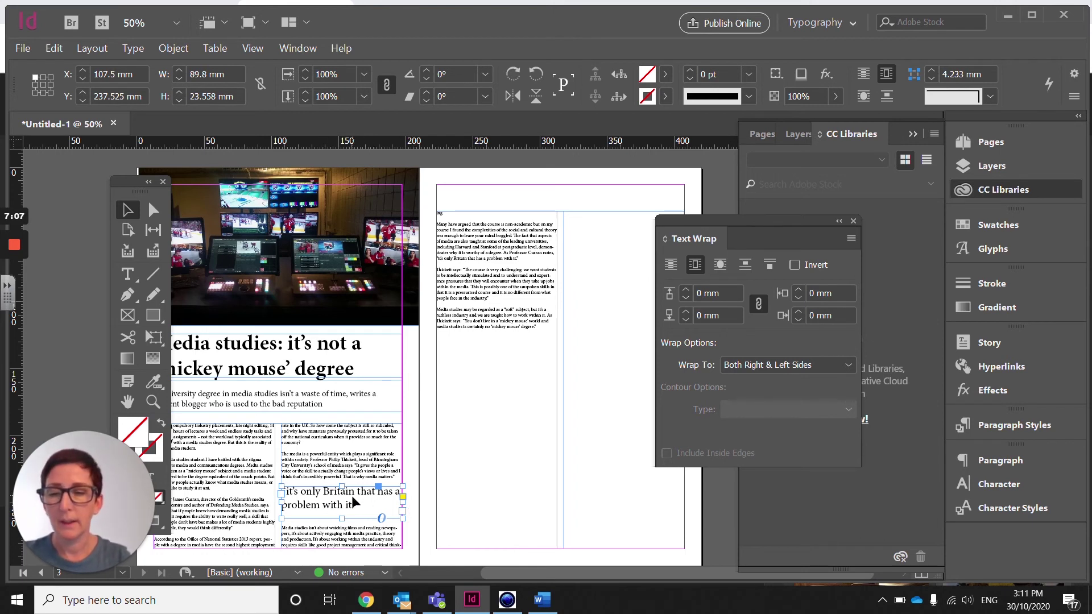
Step: Try the quote frame across the gap between page 2's columns and return it to the second column, at about X 105.6 mm, Y 225.7 mm
{"action": "left_click_drag", "start_coordinate": [350, 503], "coordinate": [286, 490]}
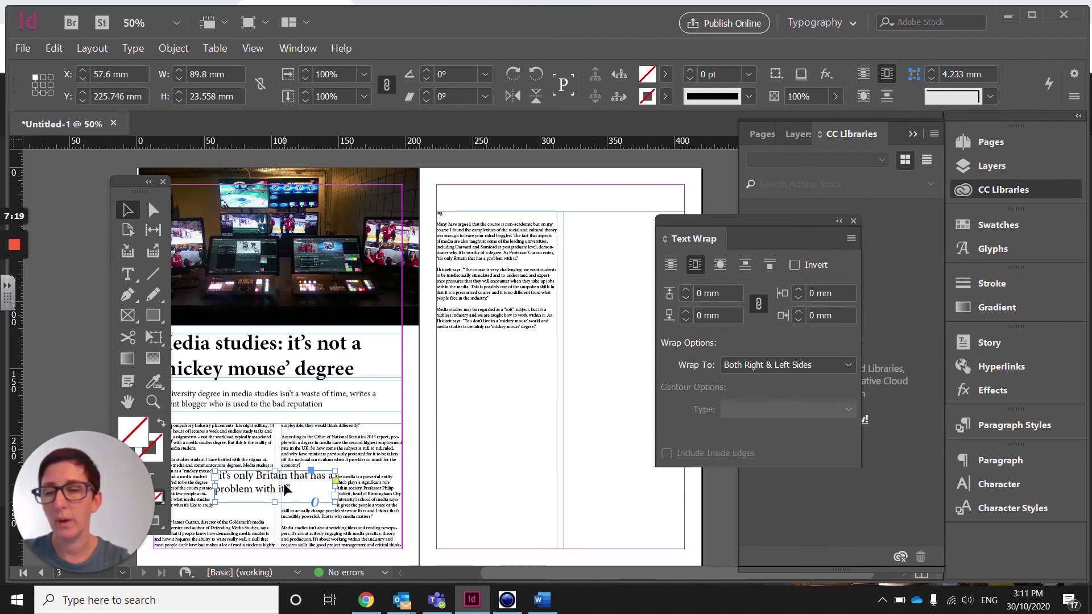
{"action": "left_click_drag", "start_coordinate": [287, 489], "coordinate": [348, 490]}
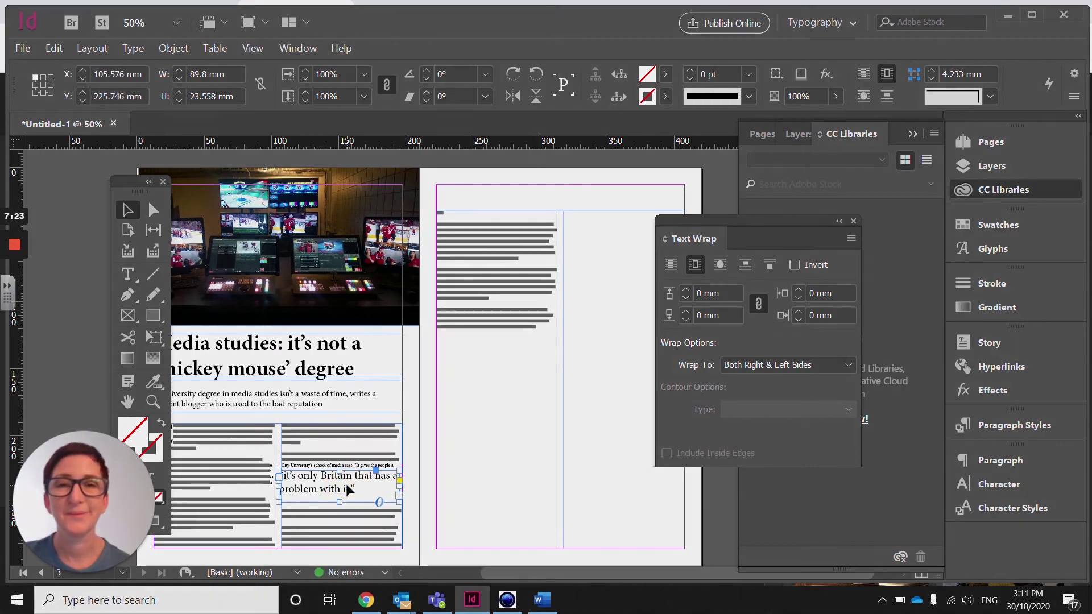